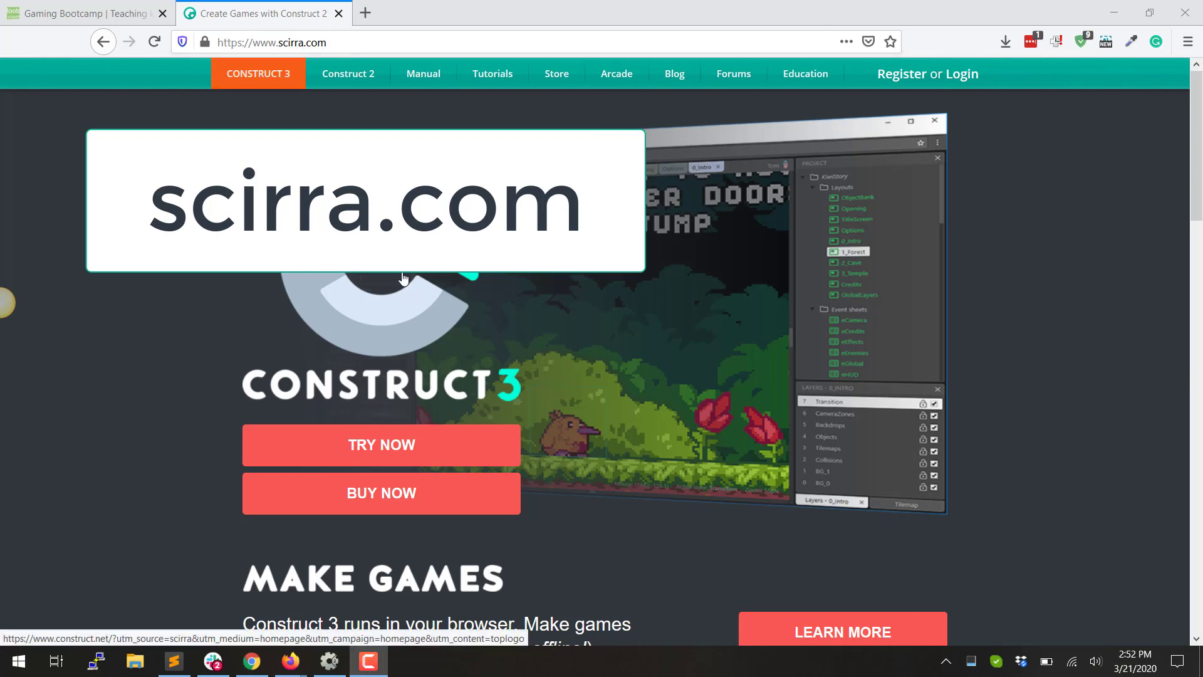
- Look over the Scirra homepage and open the Construct 3 free trial page
scroll(403, 277, down, 5)
scroll(403, 276, down, 15)
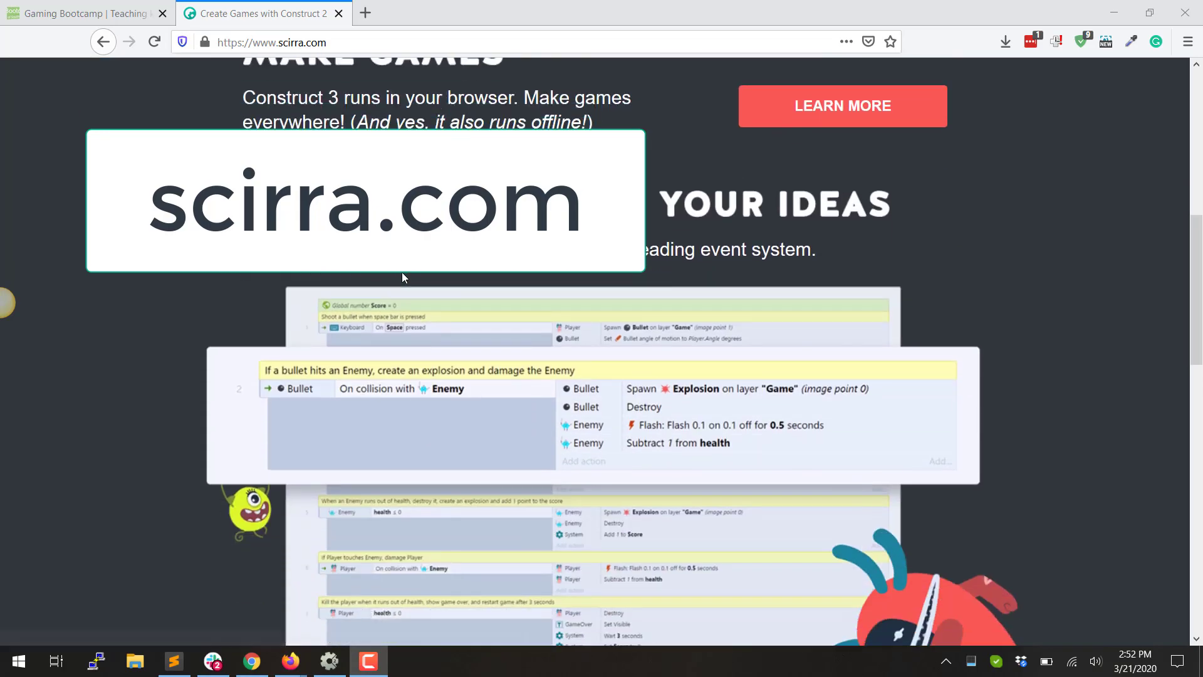
scroll(401, 271, down, 5)
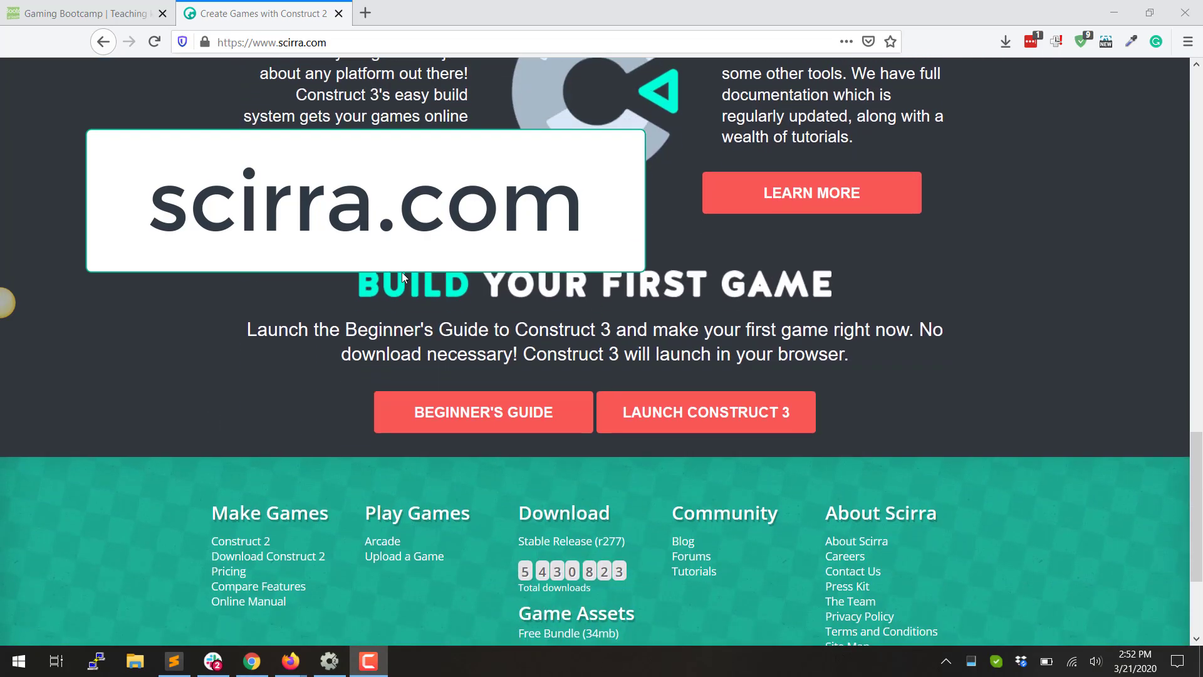
scroll(401, 272, up, 15)
scroll(401, 272, up, 3)
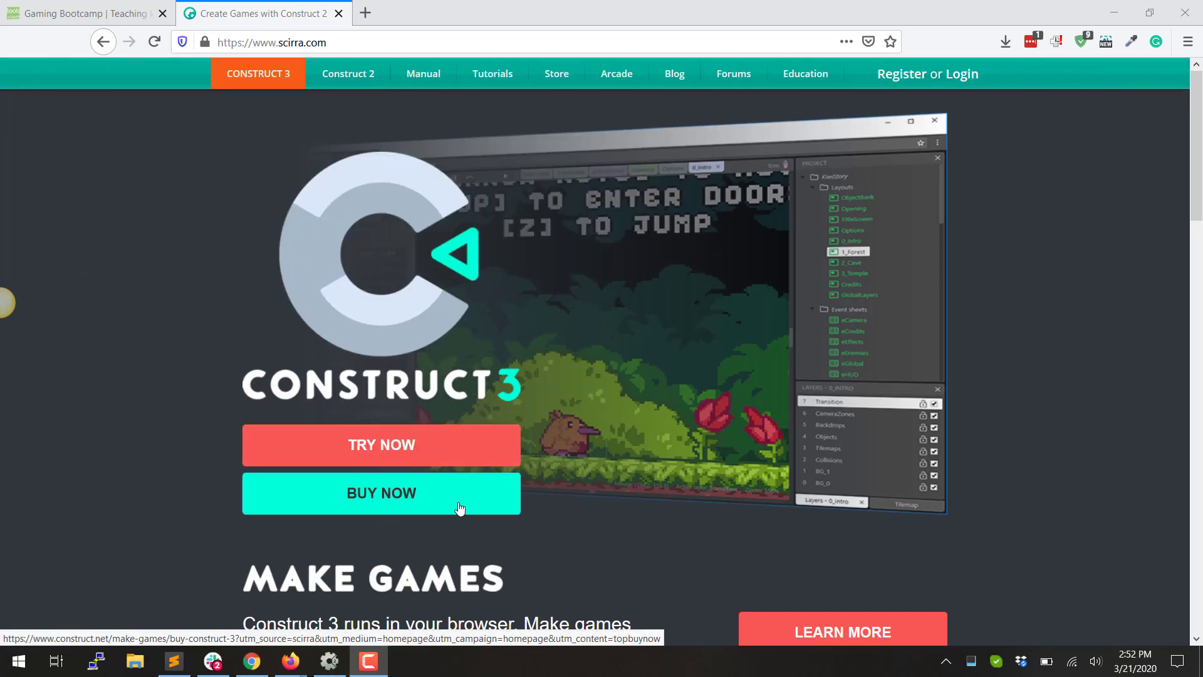
click(372, 446)
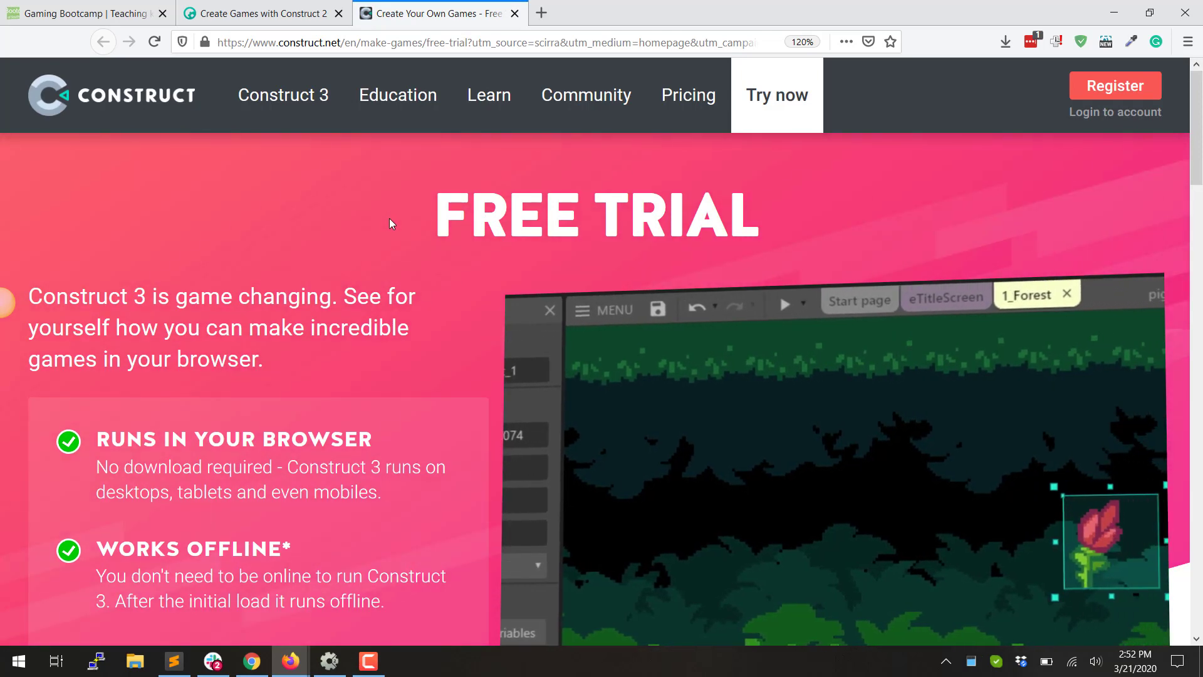
- Look through the free trial page and launch the Construct 3 editor from it
scroll(389, 218, down, 1)
scroll(389, 218, down, 2)
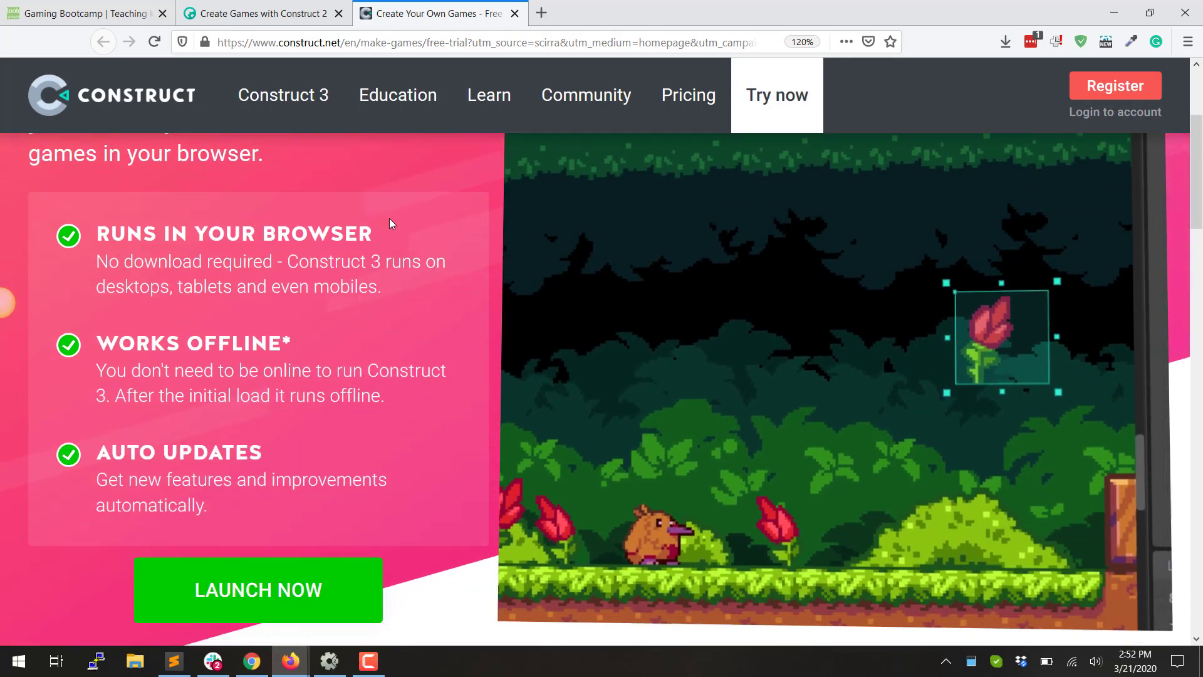
scroll(389, 218, down, 2)
scroll(389, 220, down, 10)
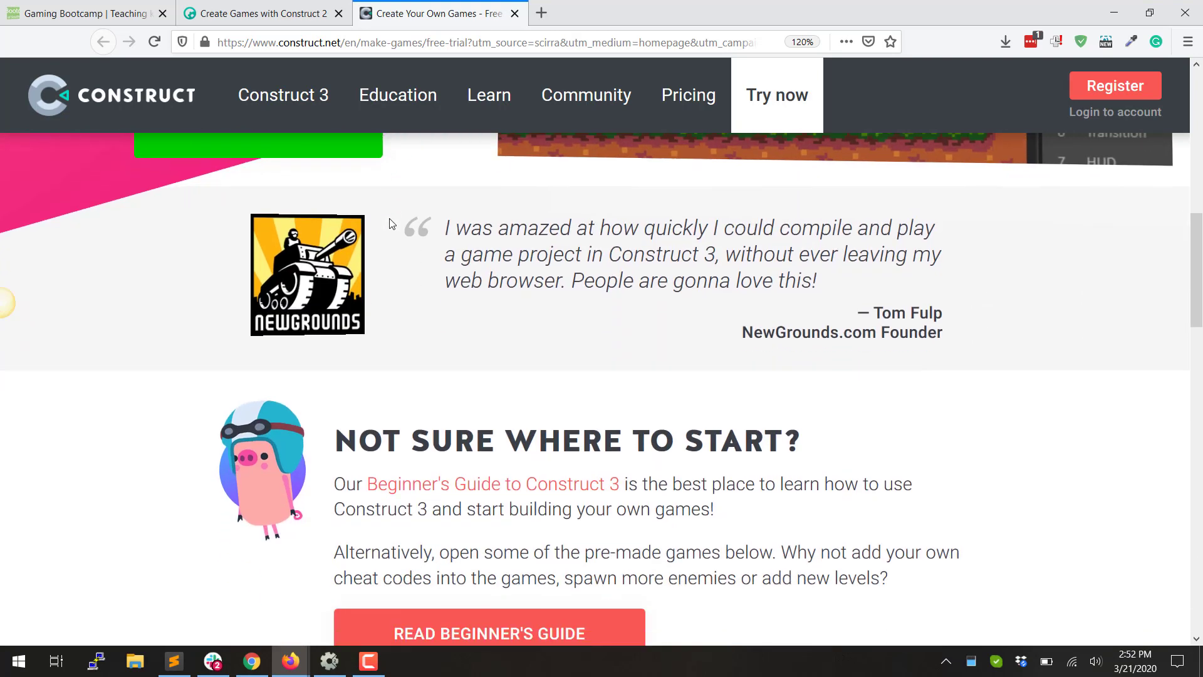
scroll(389, 219, down, 11)
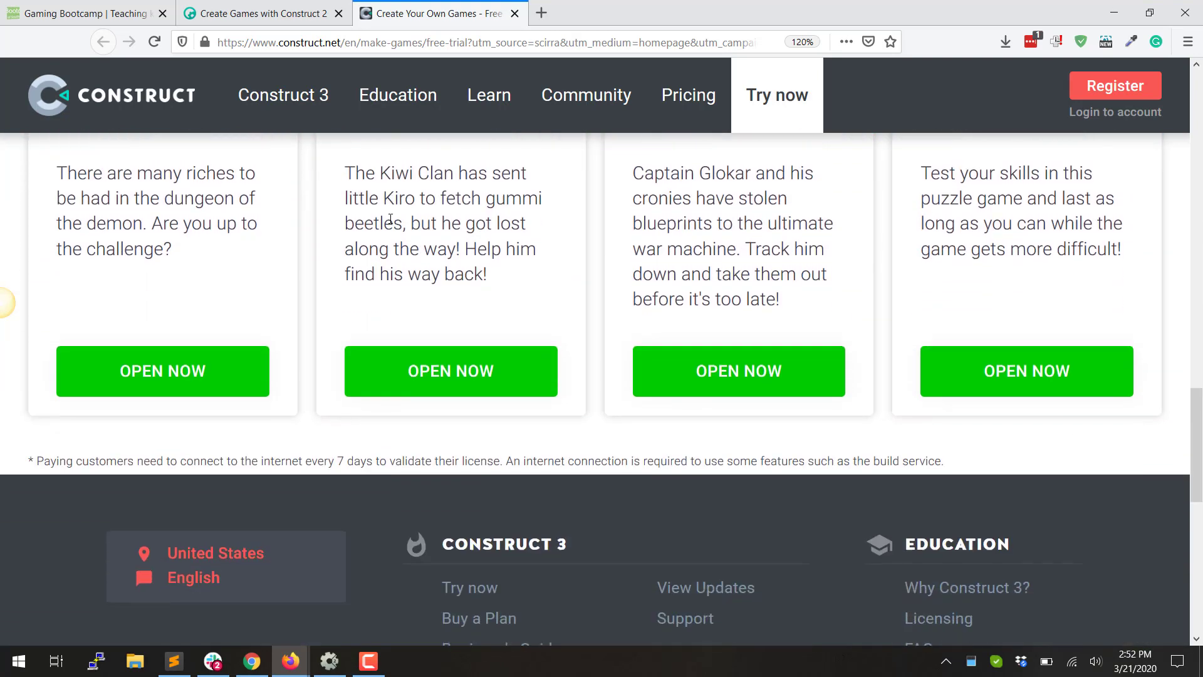
scroll(389, 223, down, 4)
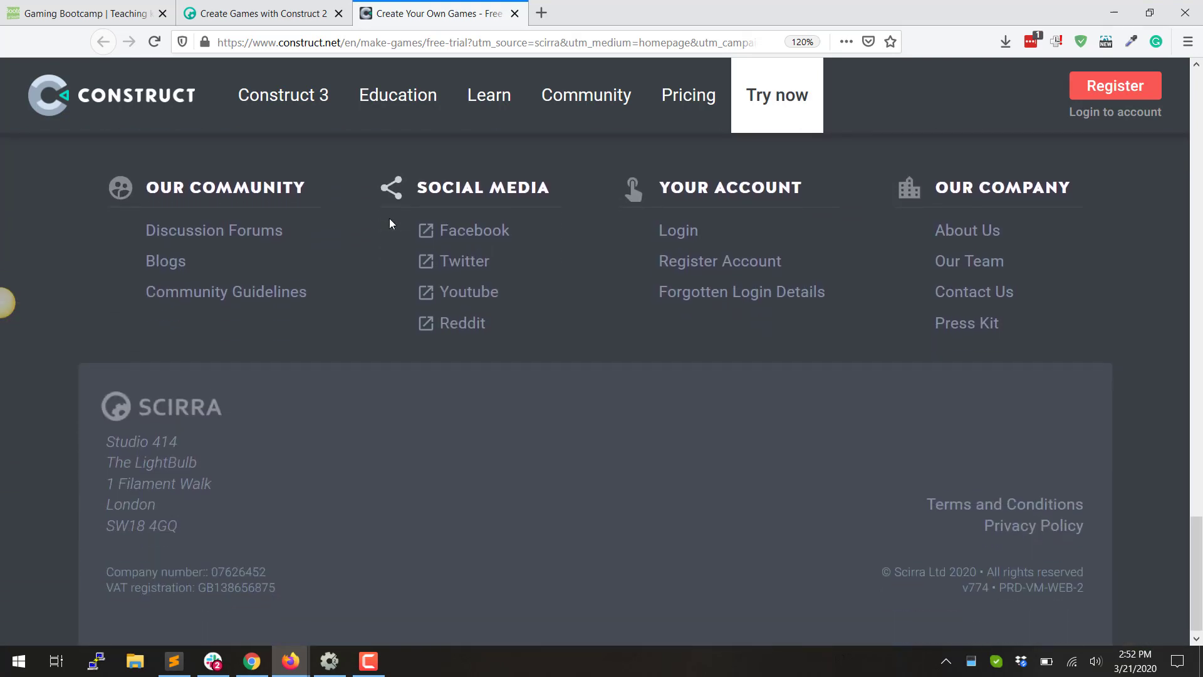
scroll(389, 222, up, 20)
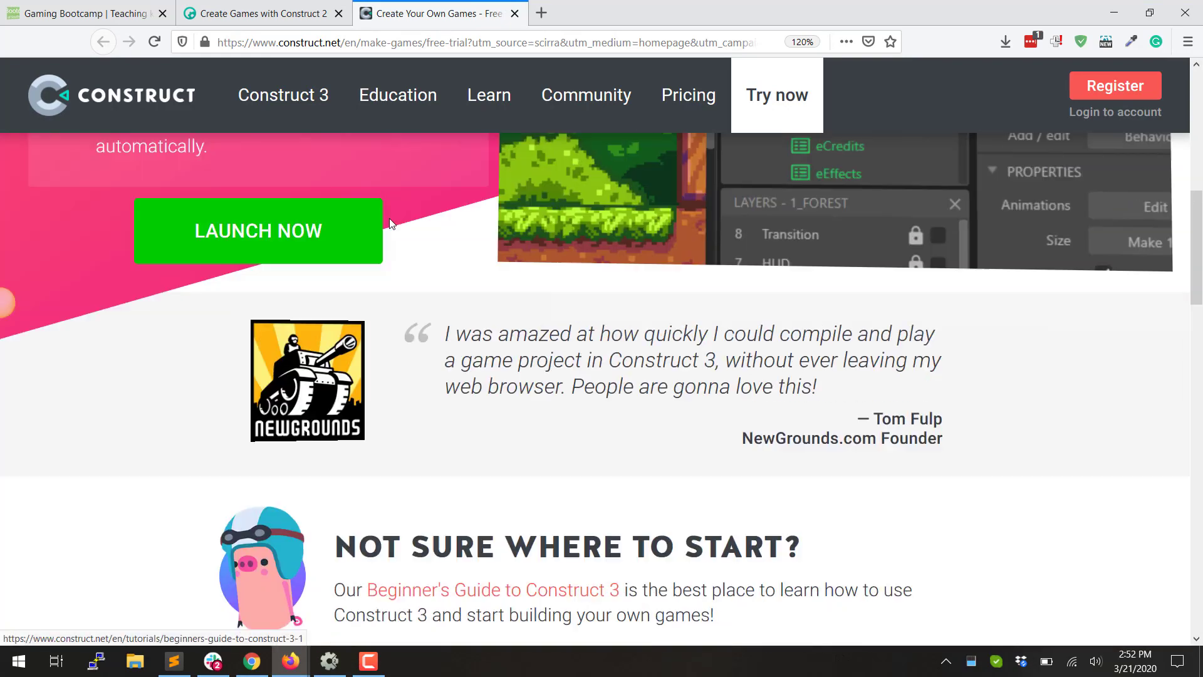
scroll(391, 224, up, 2)
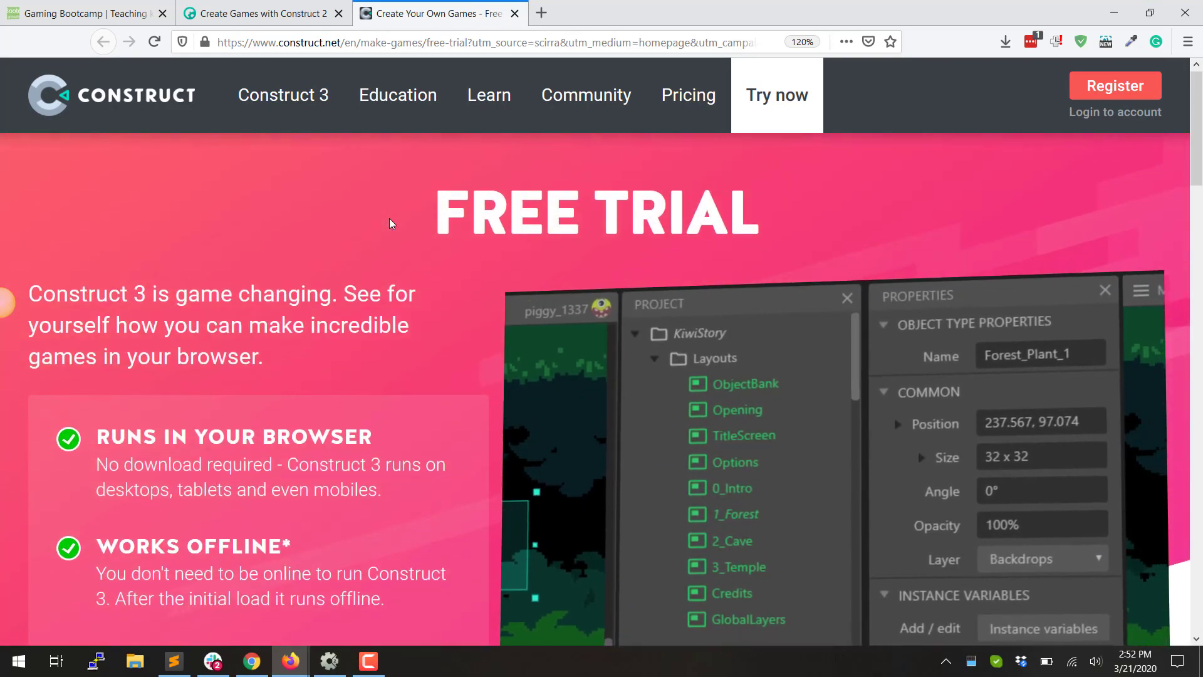
scroll(392, 224, down, 3)
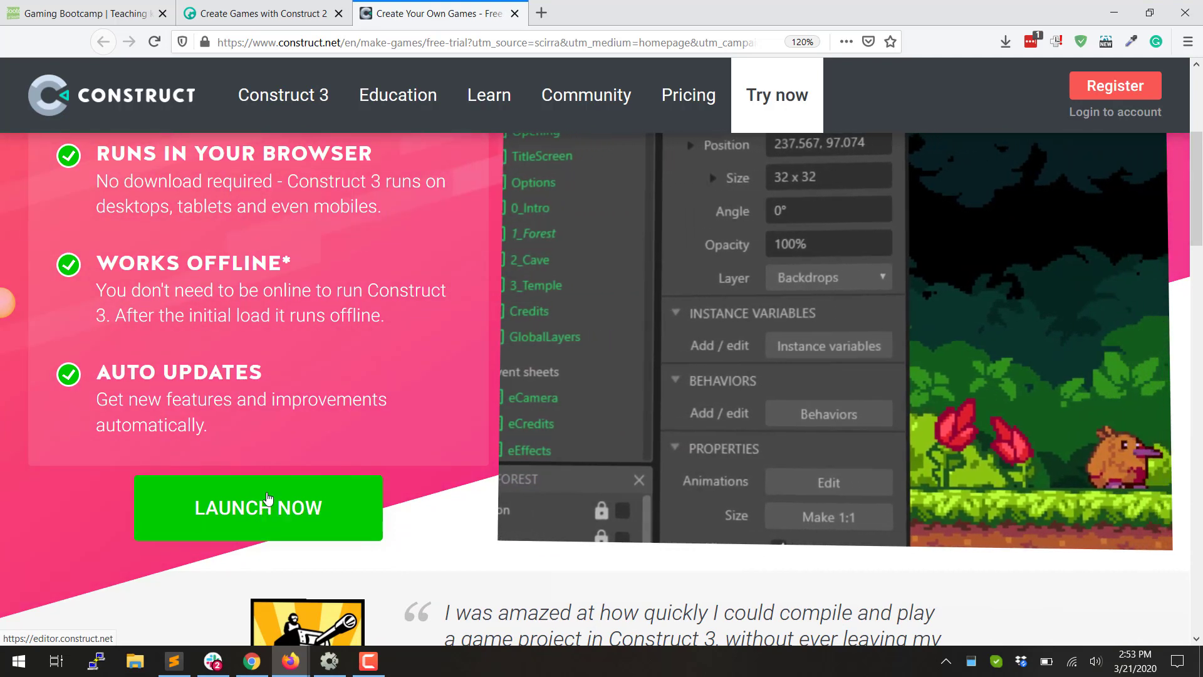
click(269, 498)
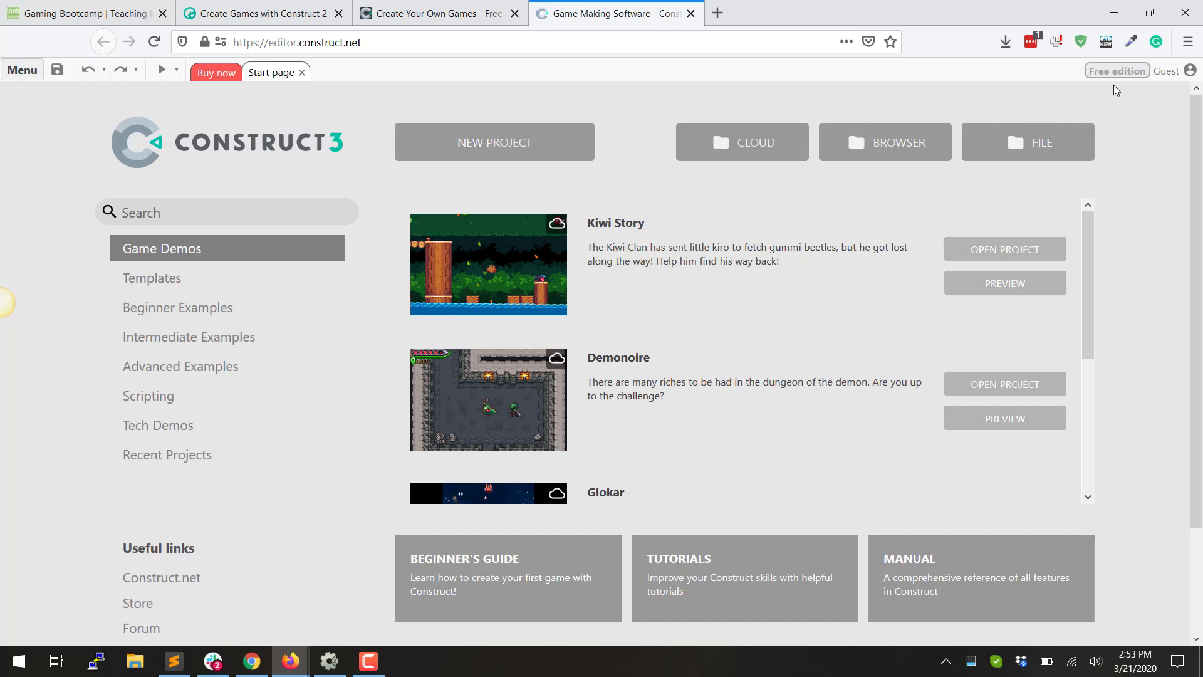
- Open the new account registration form from the guest account and examine its username, password, email address and consent fields
click(1167, 73)
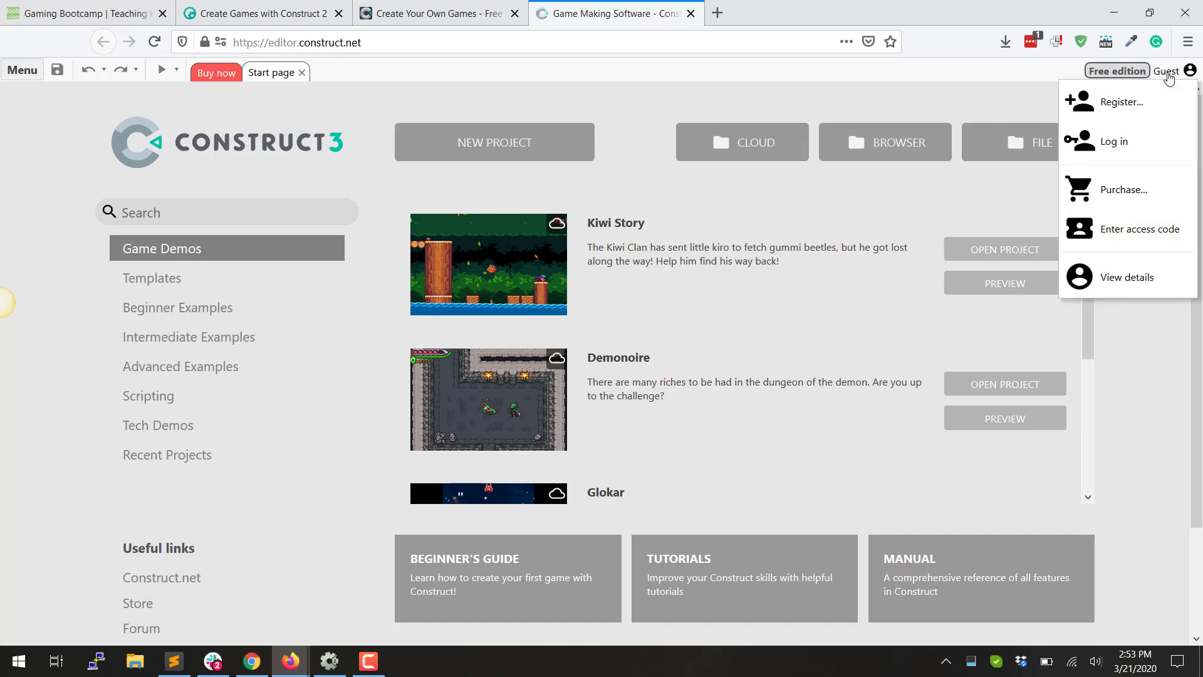
click(1110, 104)
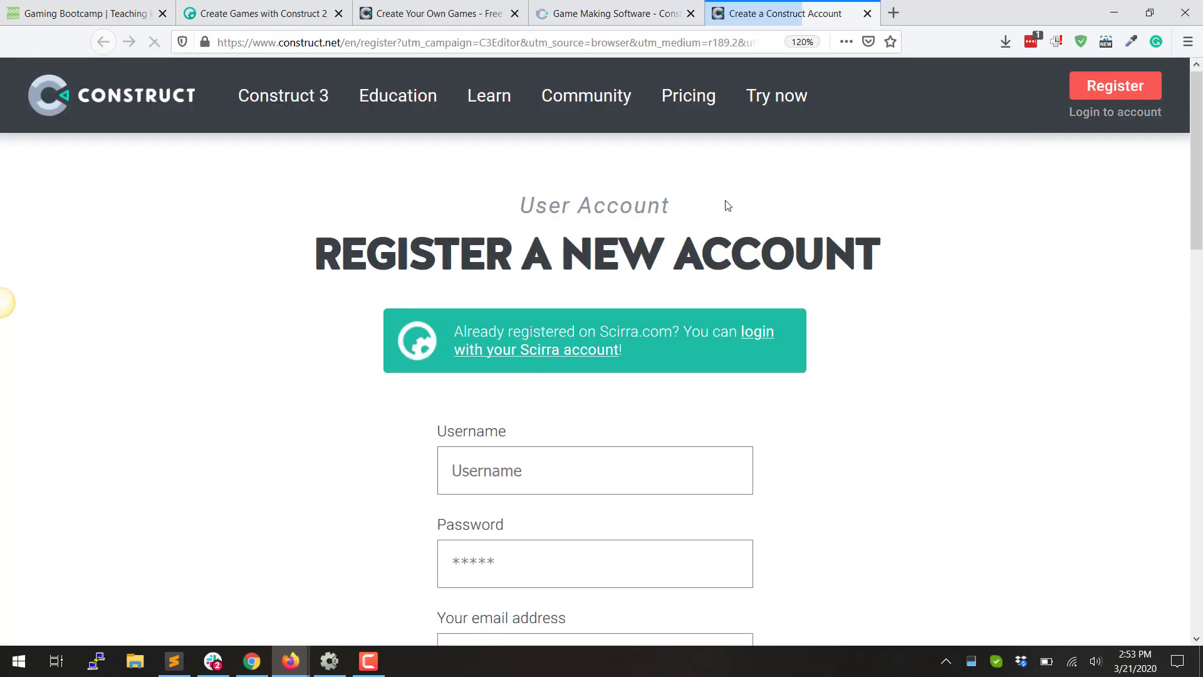
scroll(727, 206, down, 2)
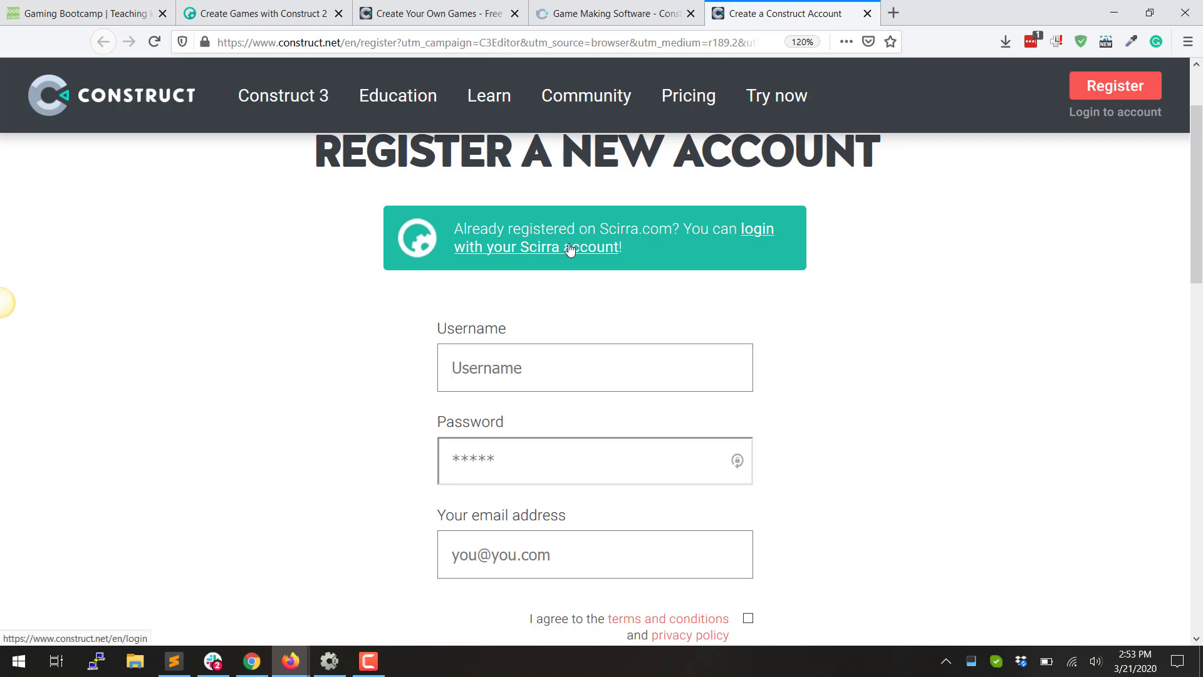
scroll(570, 250, down, 1)
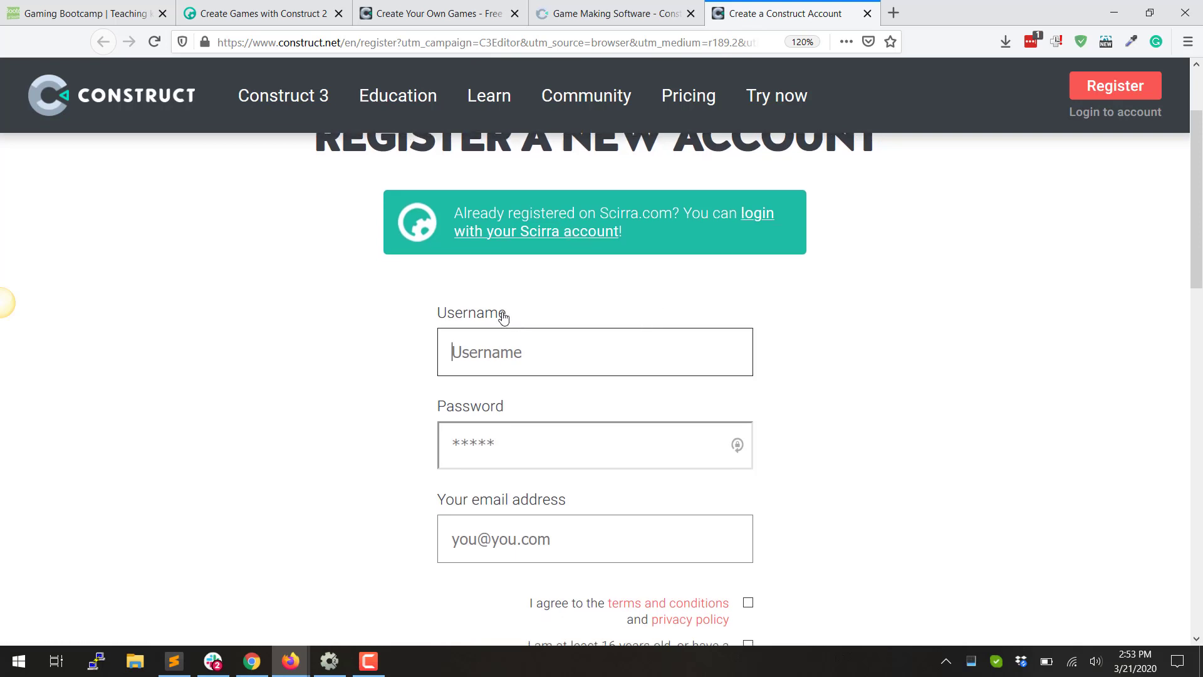
scroll(502, 314, down, 2)
click(573, 269)
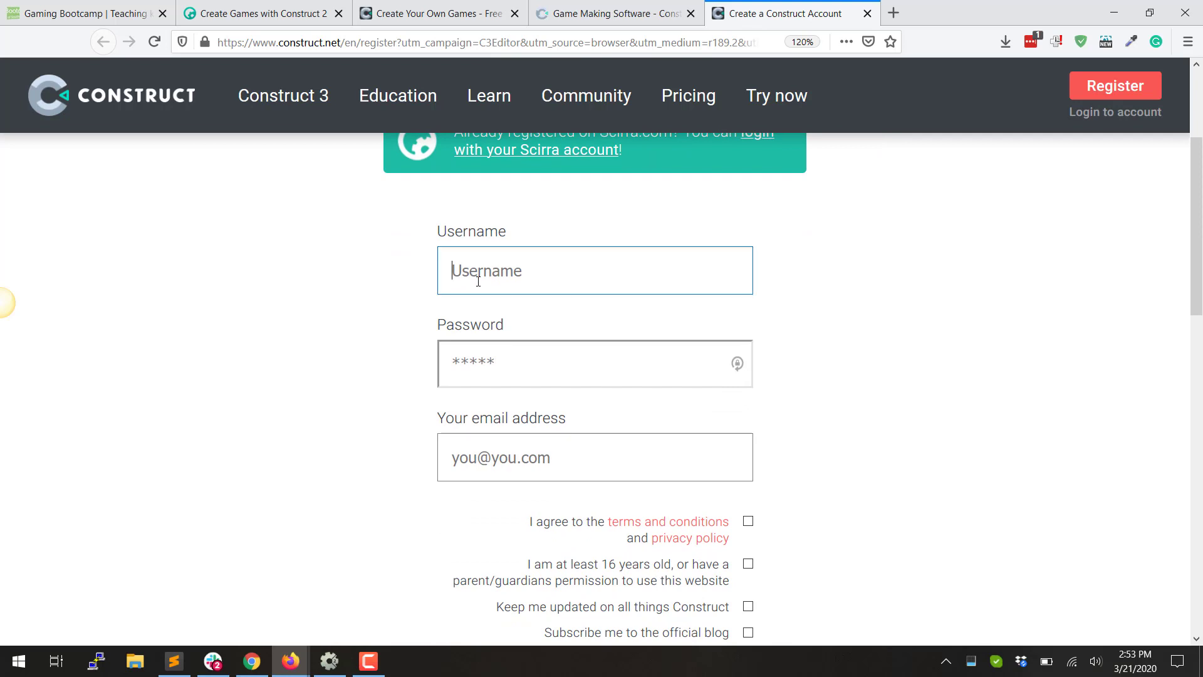
click(491, 365)
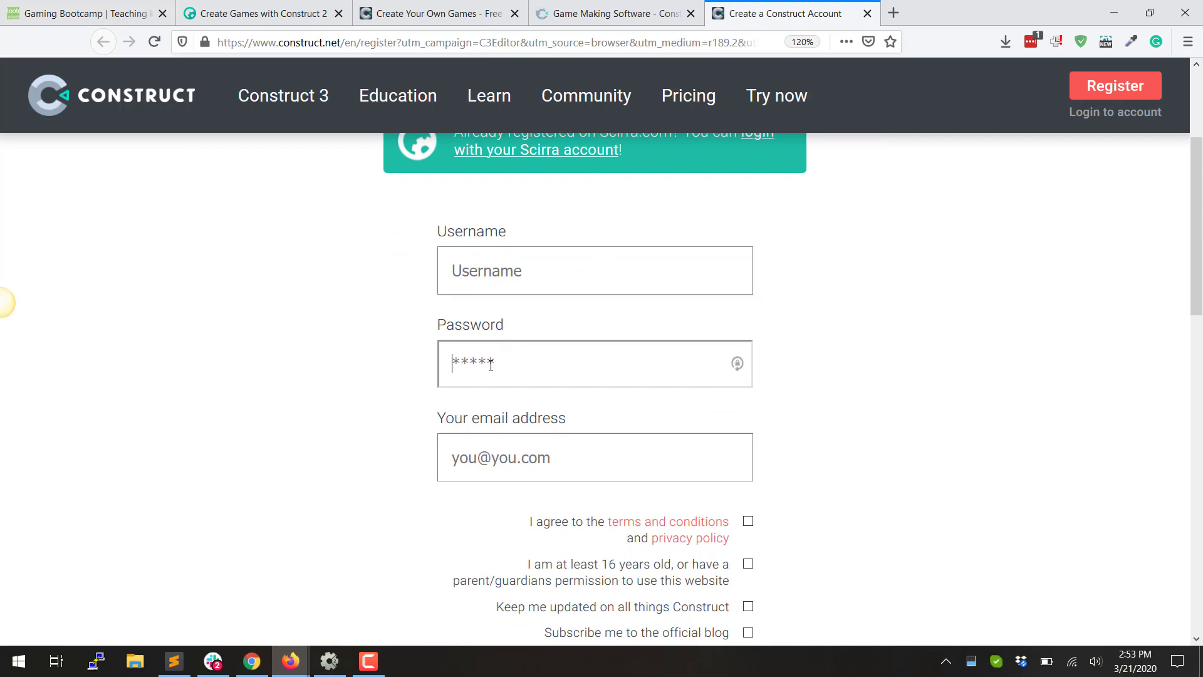
click(484, 459)
scroll(822, 412, down, 1)
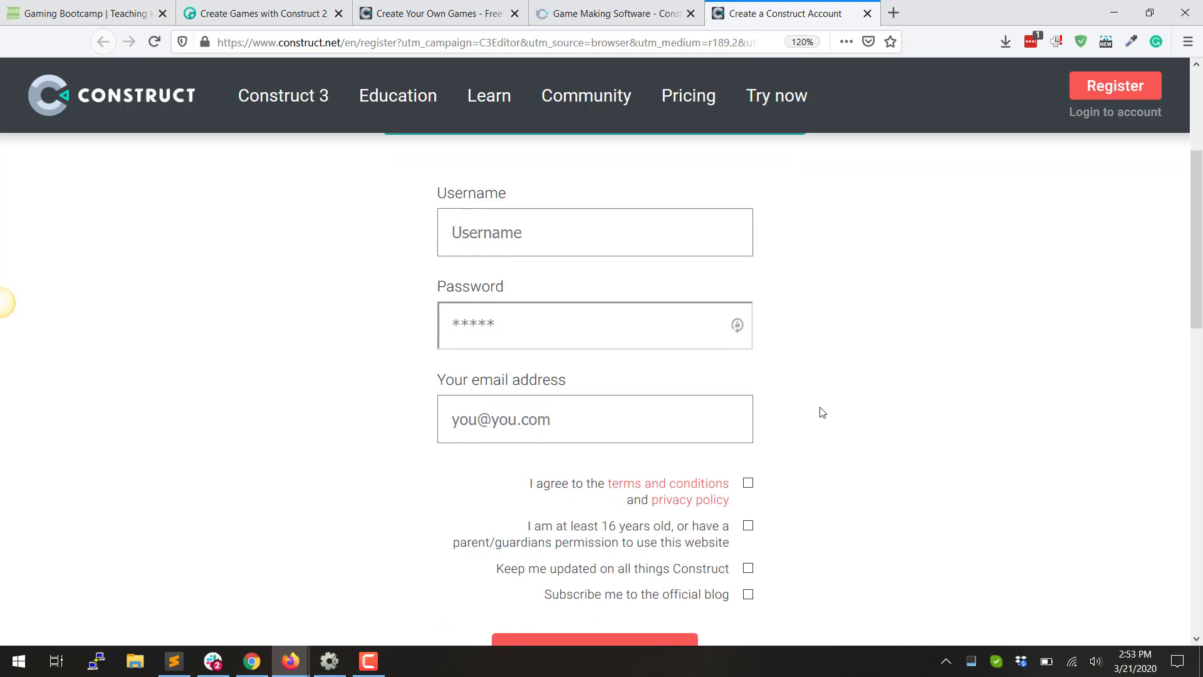
click(572, 235)
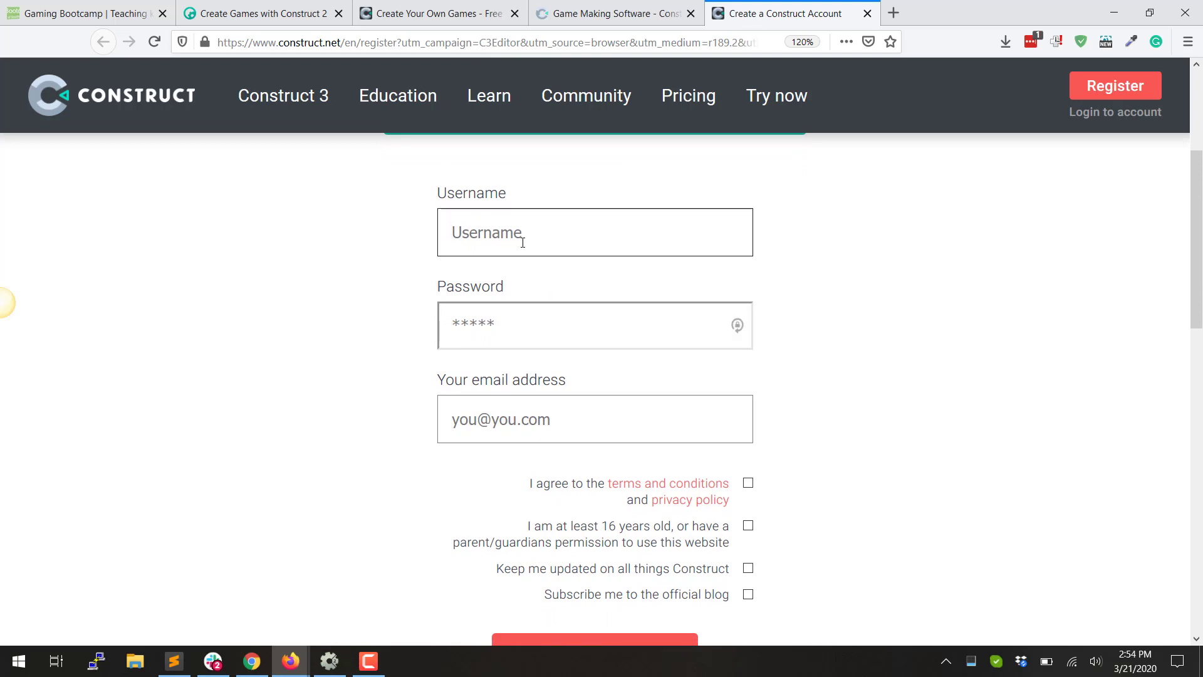
click(529, 308)
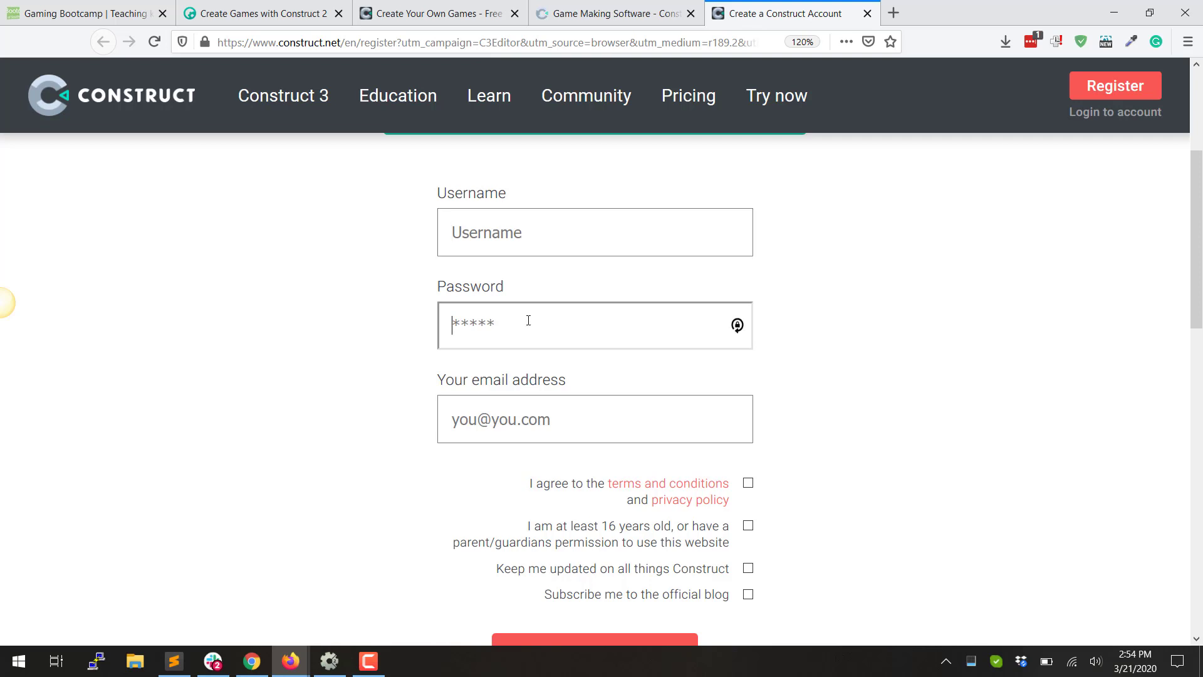
click(511, 417)
scroll(768, 426, down, 3)
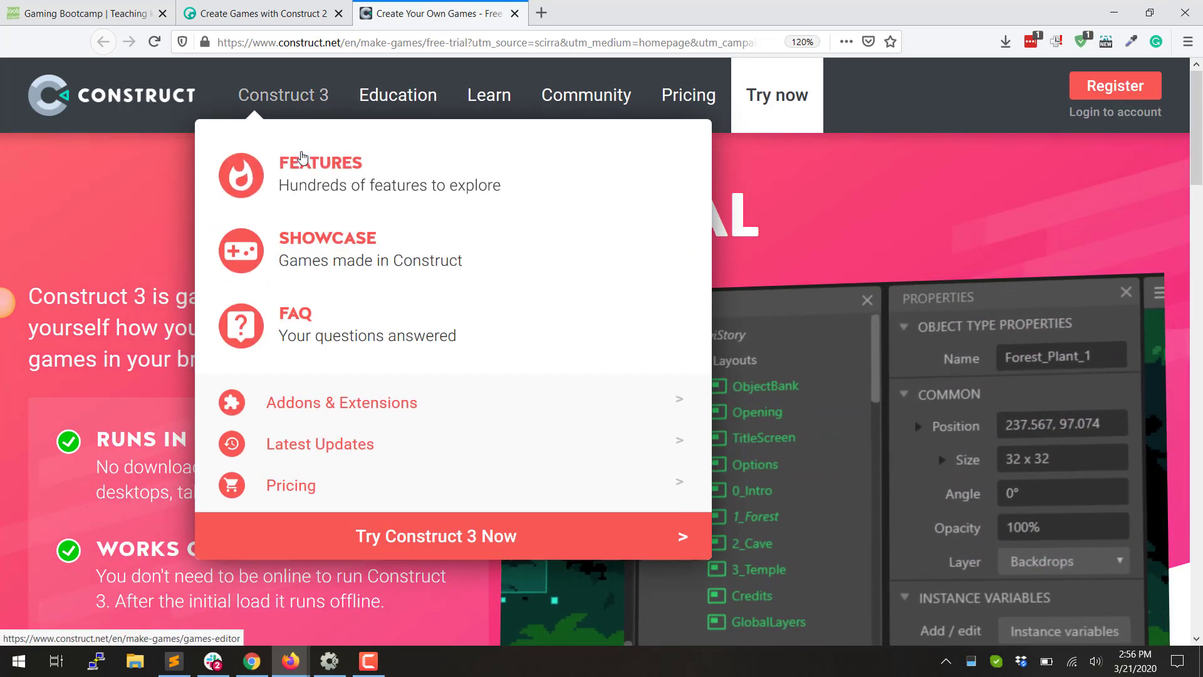
- Launch the editor from the free trial page and log in with the account username and password, with Keep me logged in enabled
scroll(213, 376, down, 6)
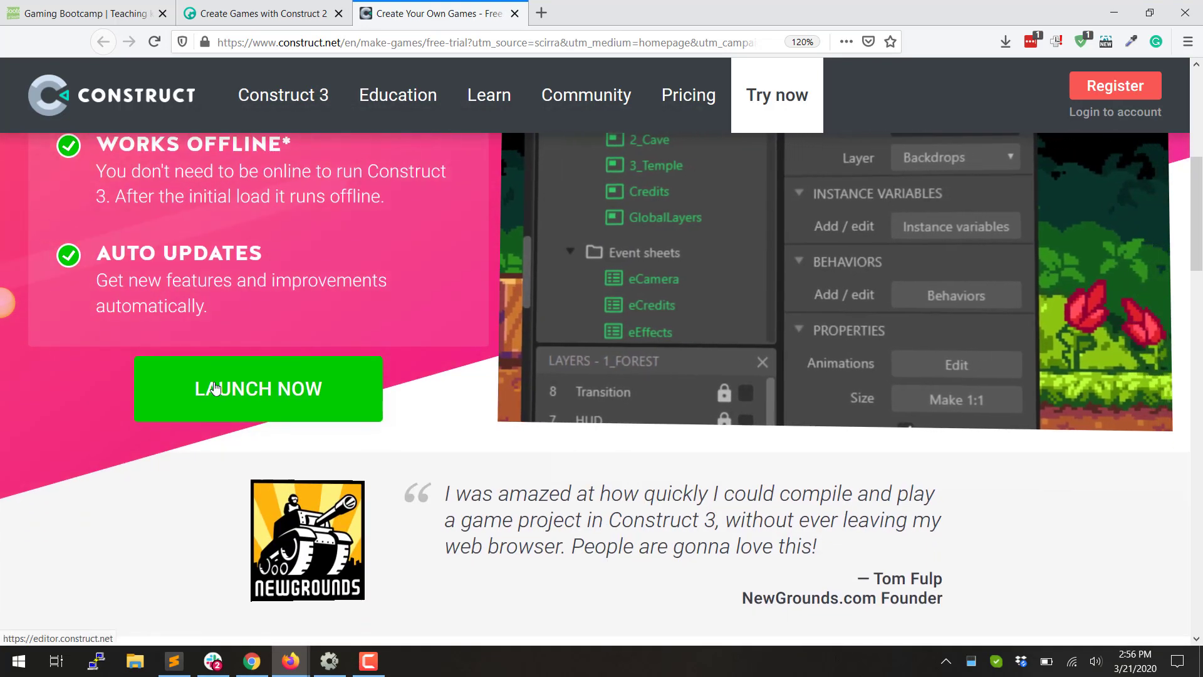
click(215, 388)
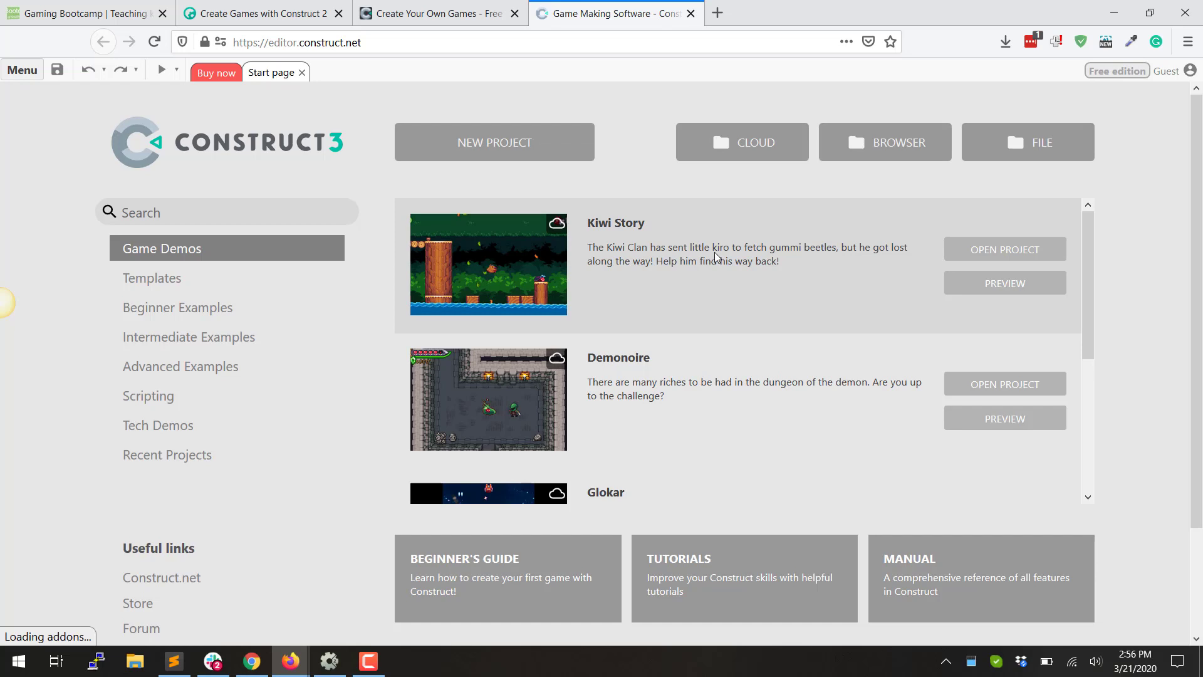
click(1172, 71)
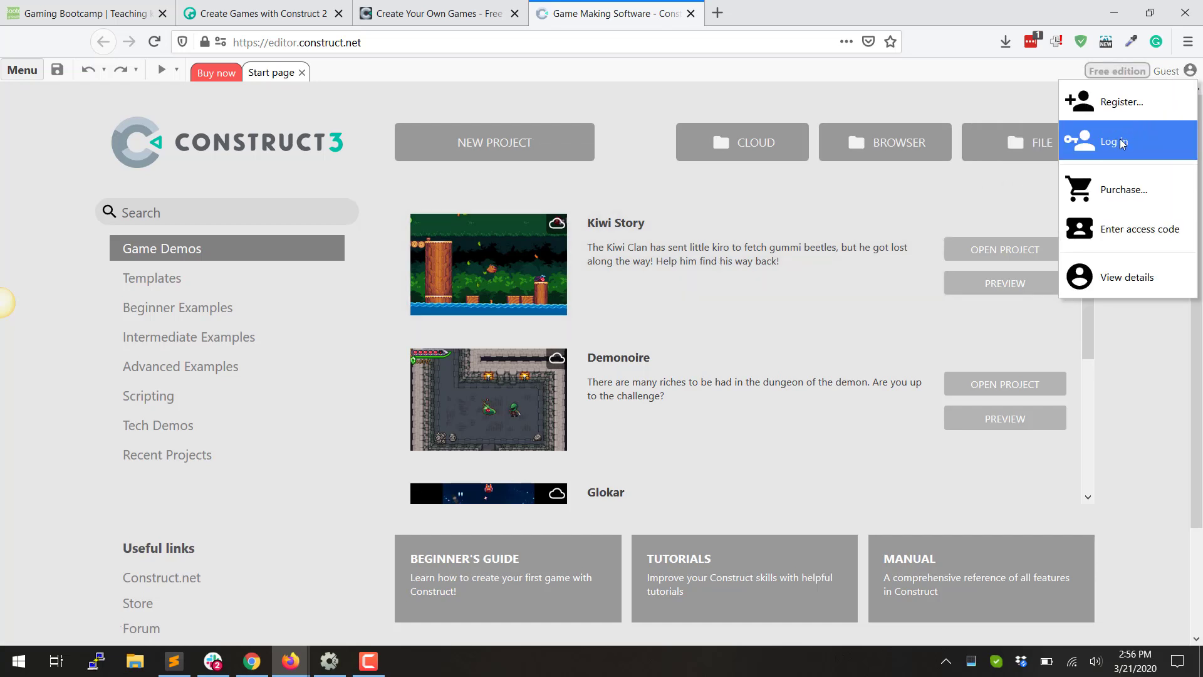
click(1093, 144)
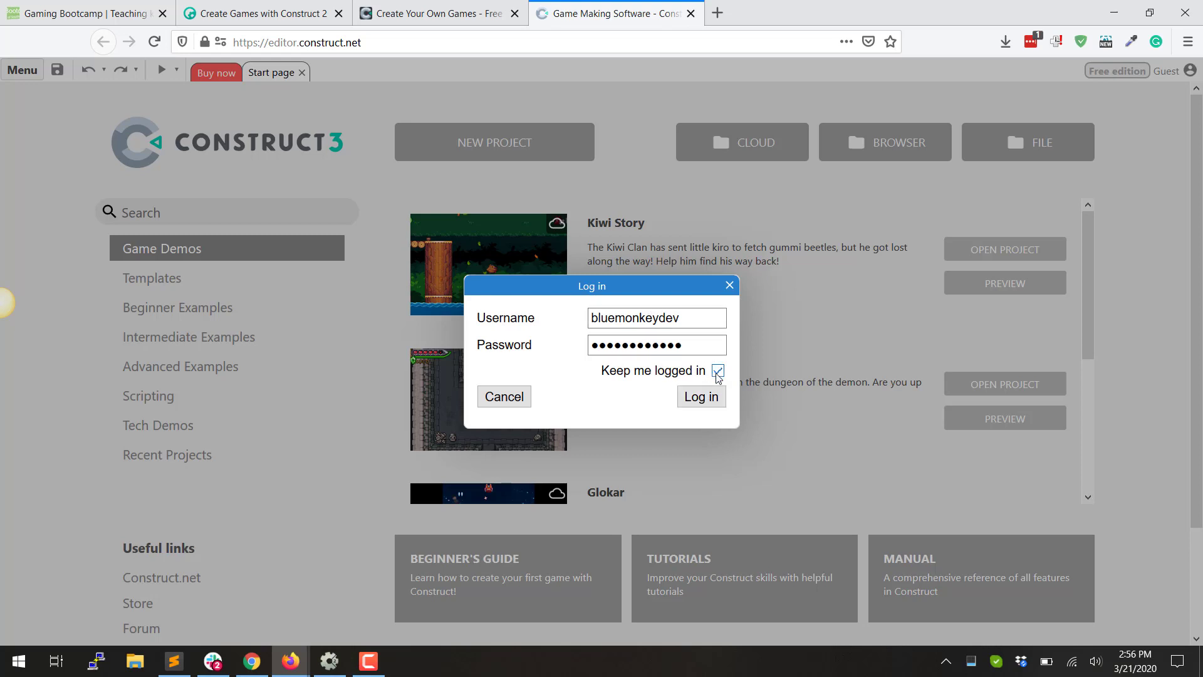
click(711, 397)
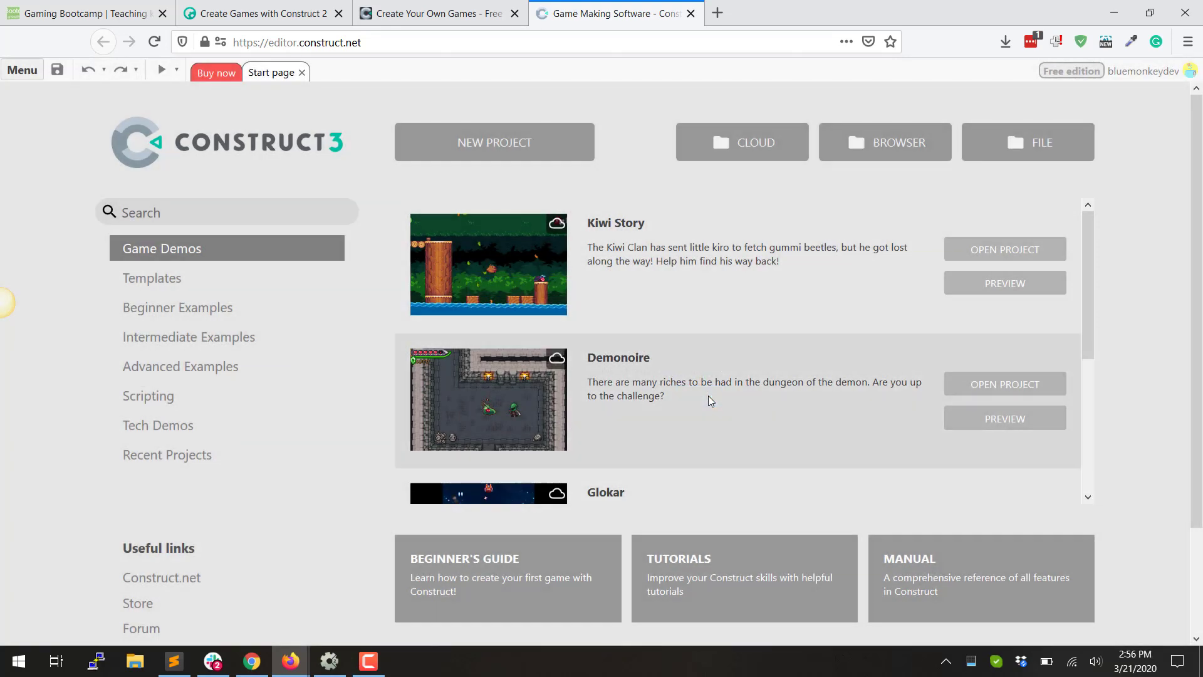